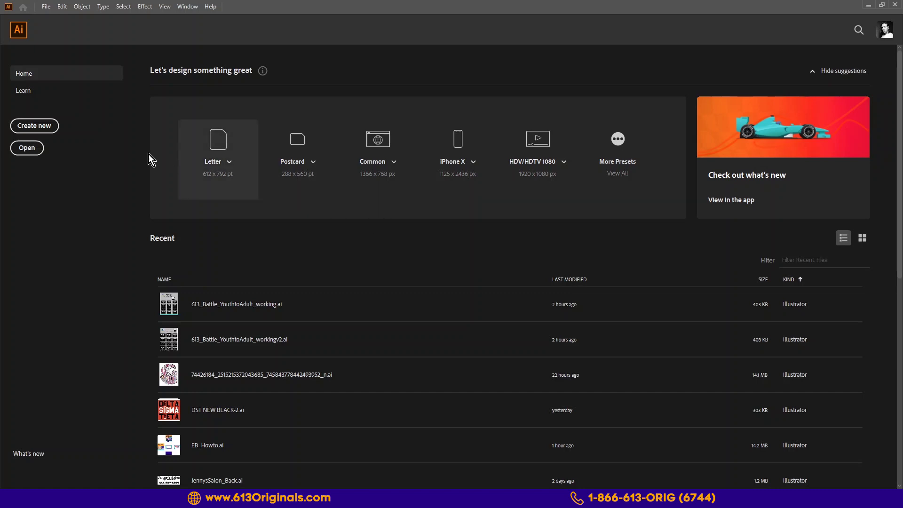
# - Open the Learn page and scroll through its tutorials, then back to the top
pyautogui.click(29, 94)
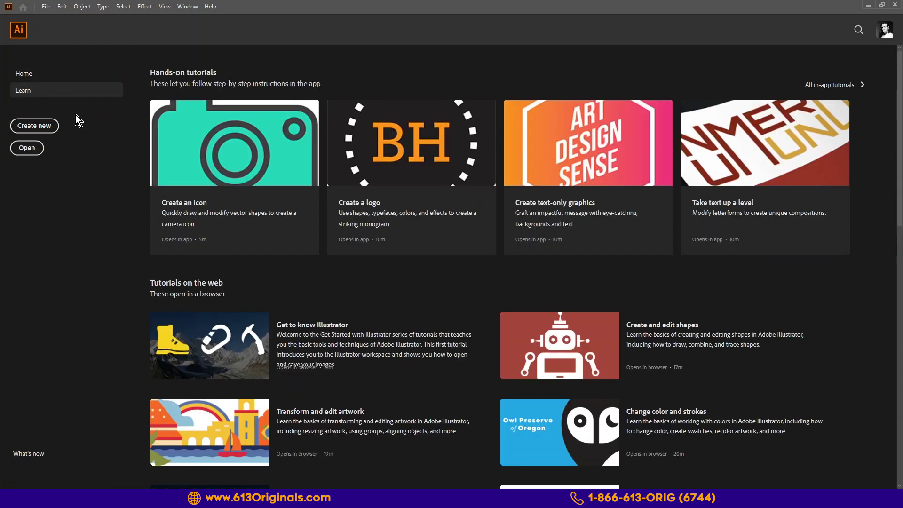
pyautogui.scroll(-10, 277, 230)
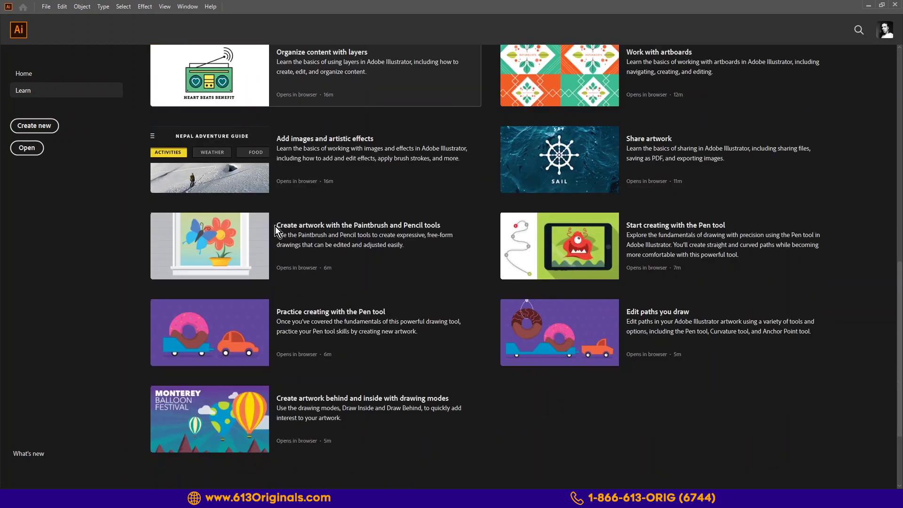
pyautogui.scroll(-2, 274, 225)
pyautogui.scroll(8, 272, 222)
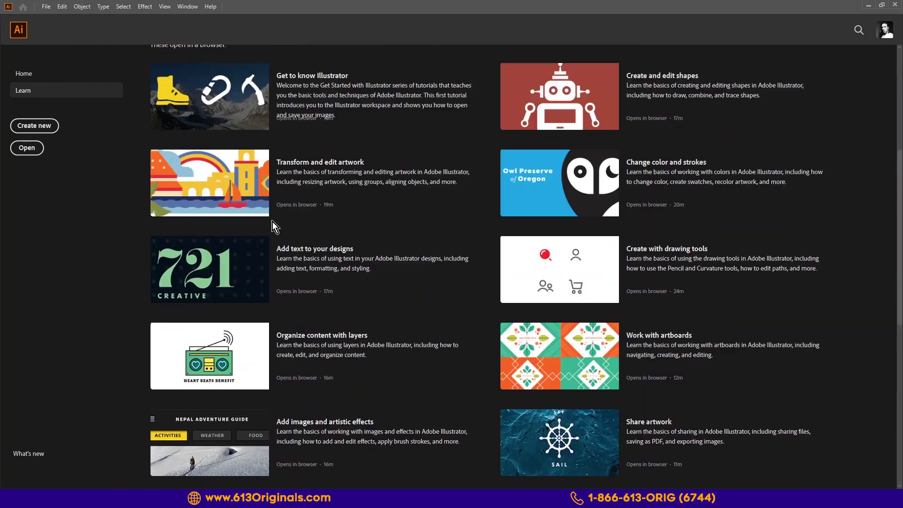
pyautogui.scroll(5, 334, 230)
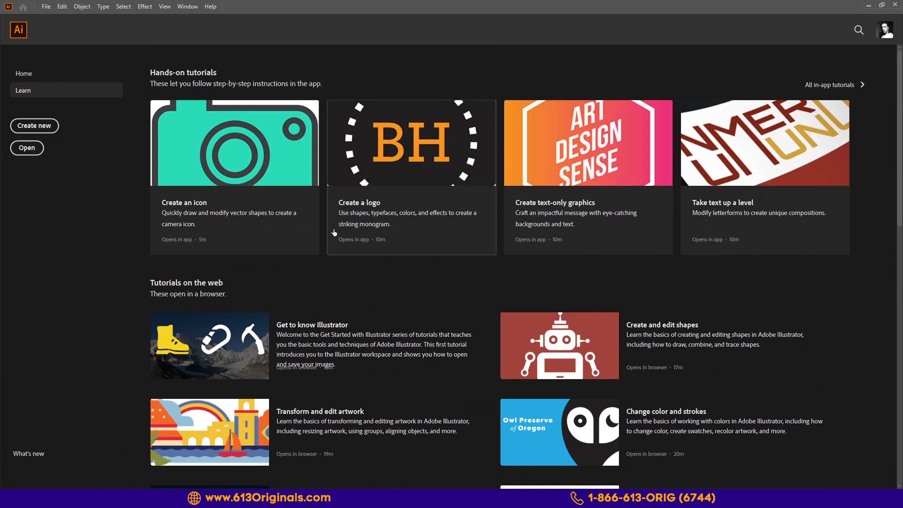
# - Create a new 12.75 × 9 in Print document, Untitled-1
pyautogui.click(36, 129)
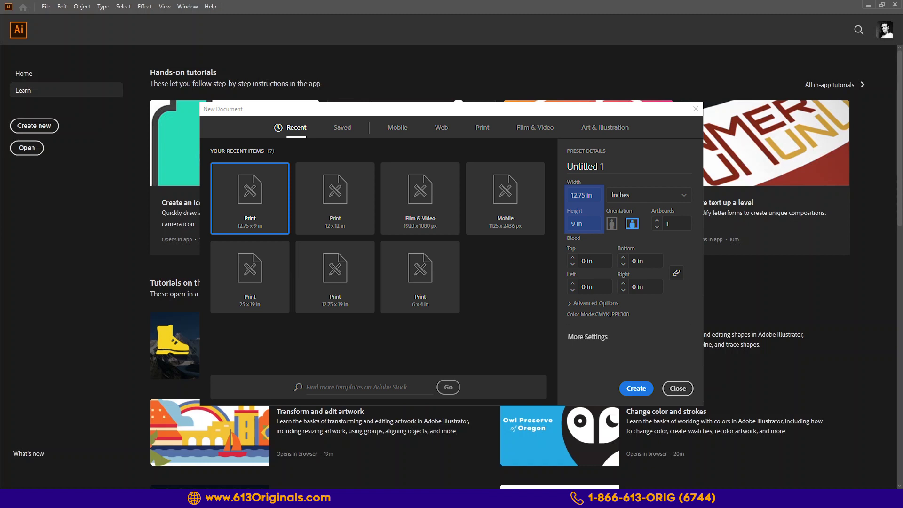
pyautogui.press('Return')
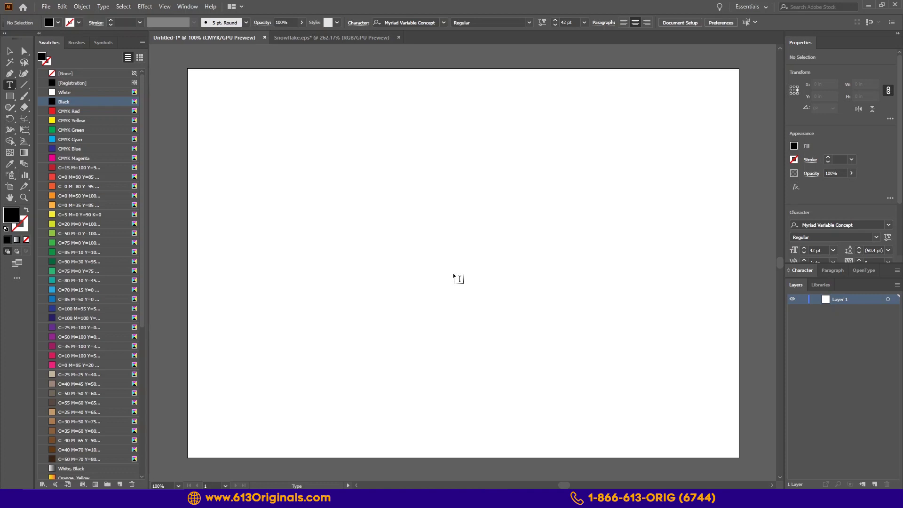
# - Type 'Let it snow' at the artboard centre and enlarge it evenly to about 159 pt
pyautogui.click(459, 278)
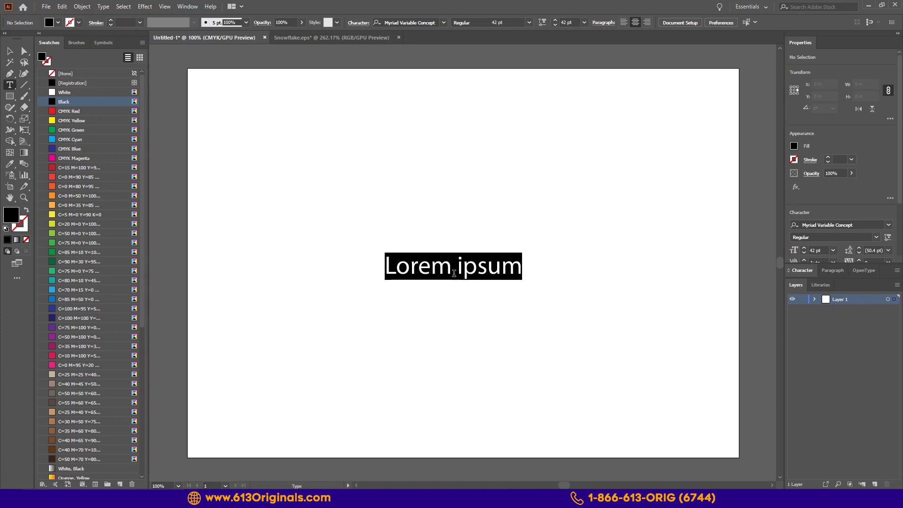
pyautogui.write('Let it snow')
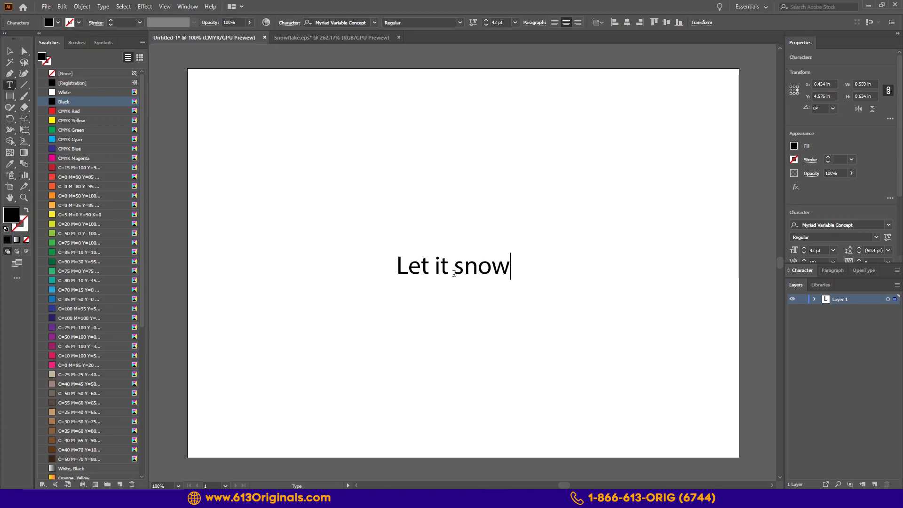
pyautogui.press('Escape')
pyautogui.moveTo(510, 253); pyautogui.dragTo(670, 204)
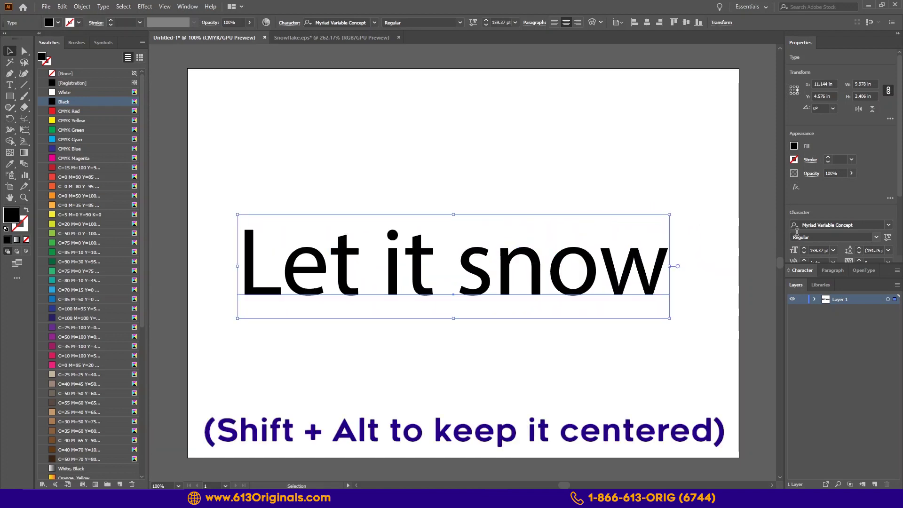
# - Set the text's font to Caprizant Bold and deselect it
pyautogui.click(833, 225)
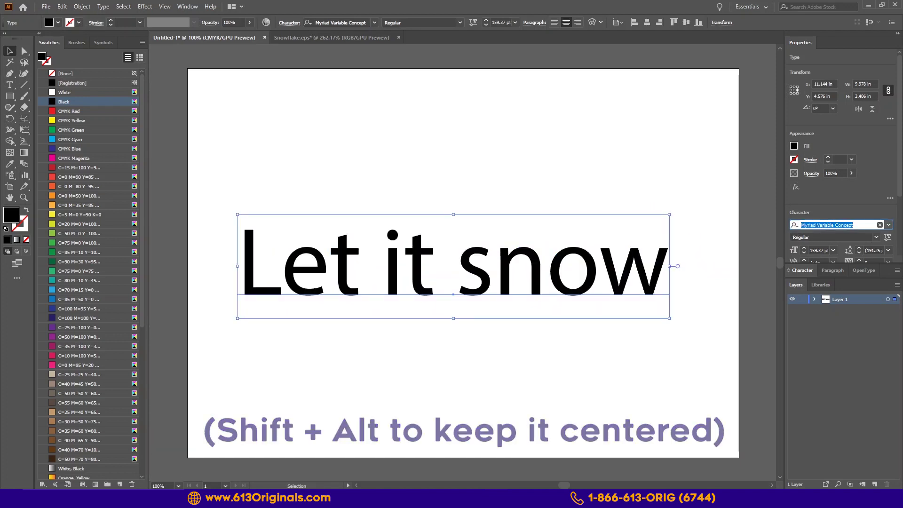
pyautogui.write('capri')
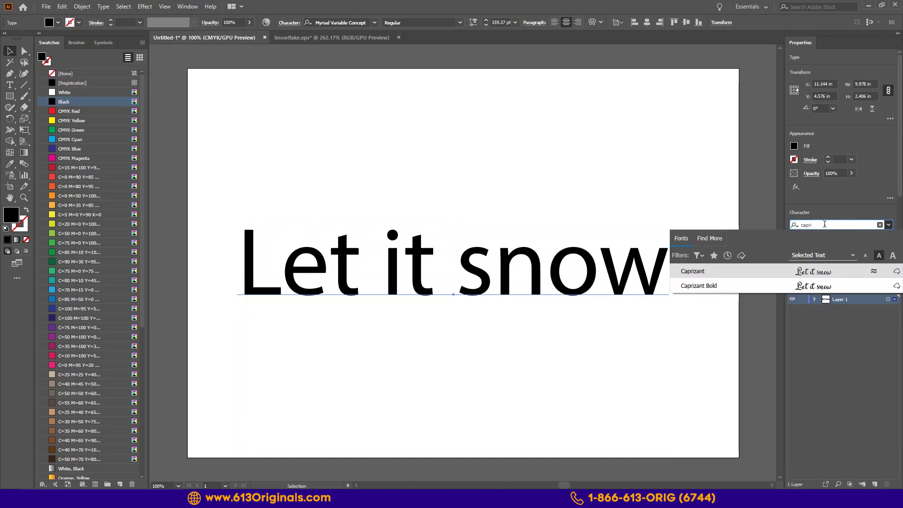
pyautogui.click(821, 285)
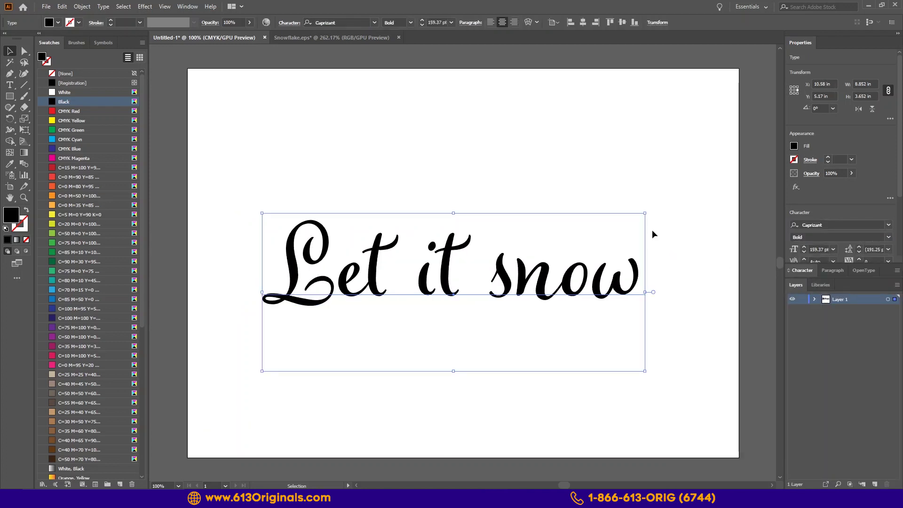
pyautogui.click(661, 218)
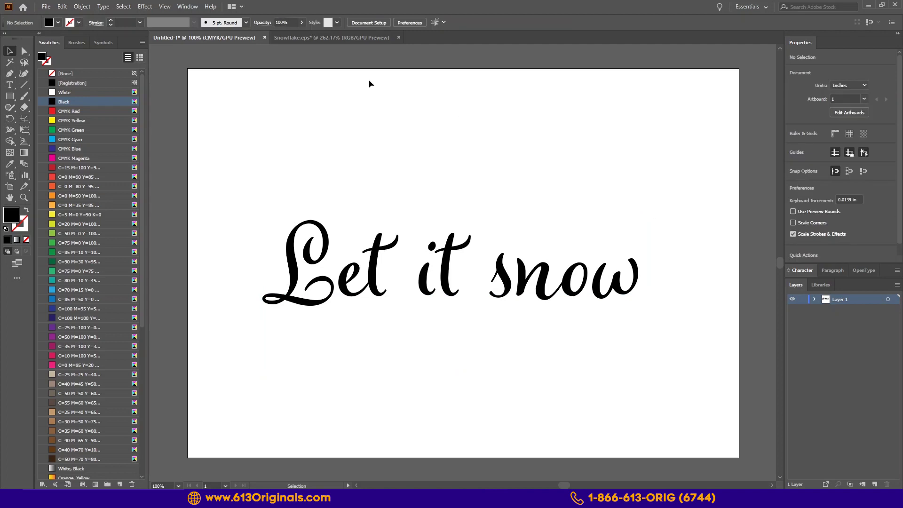
# - Copy the snowflake from Snowflake.eps and place it above the 'Let it snow' text in Untitled-1
pyautogui.click(359, 40)
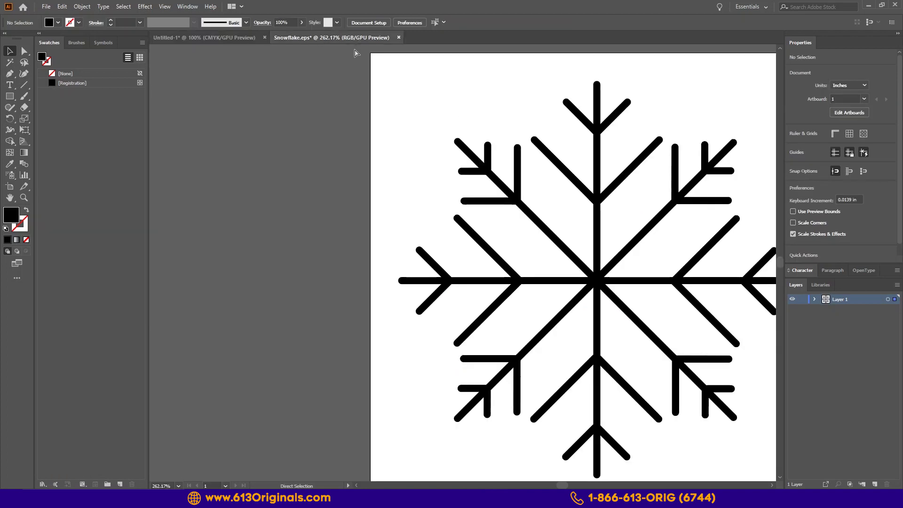
pyautogui.hotkey('ctrl', 'a')
pyautogui.hotkey('ctrl', 'c')
pyautogui.click(232, 37)
pyautogui.hotkey('ctrl', 'v')
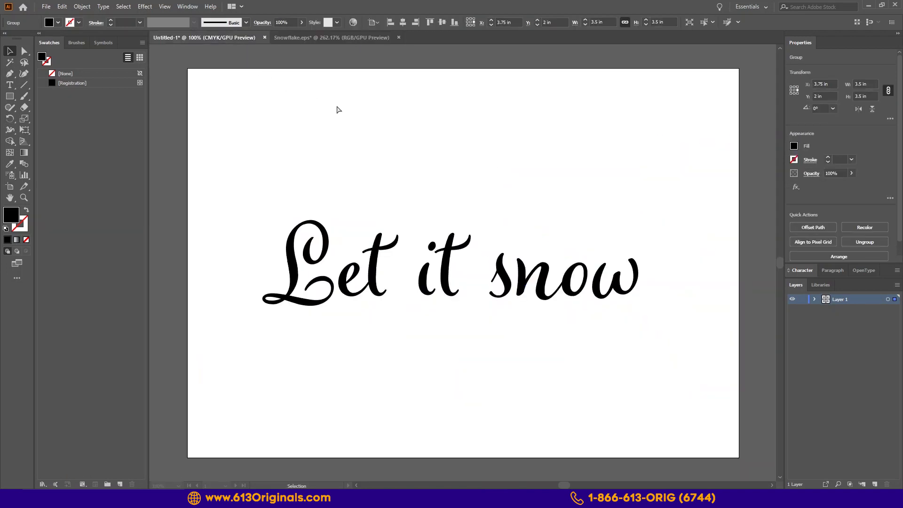
pyautogui.moveTo(460, 204); pyautogui.dragTo(453, 115)
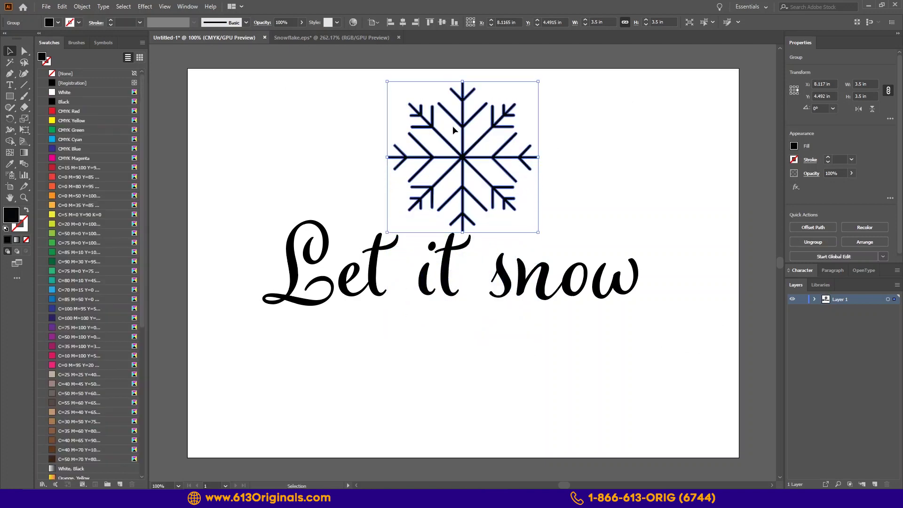
# - Select the snowflake and text together and move them lower on the artboard
pyautogui.click(352, 136)
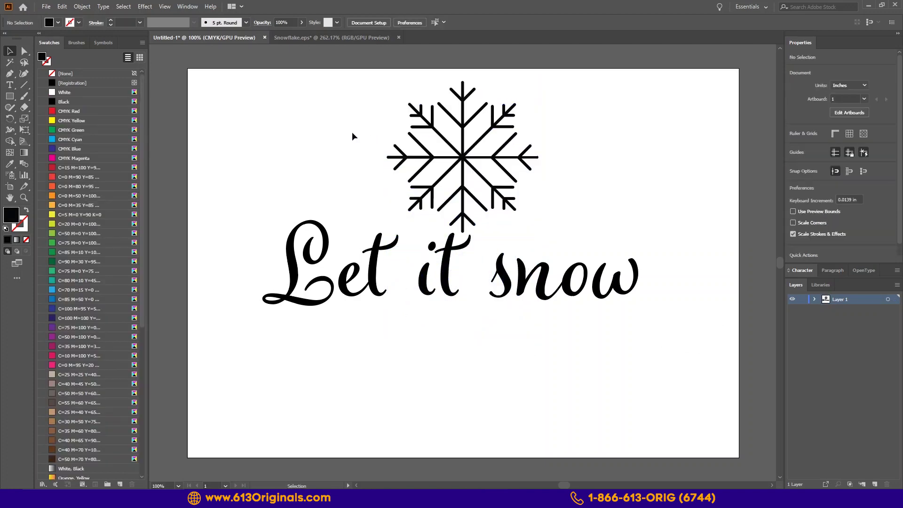
pyautogui.moveTo(351, 132); pyautogui.dragTo(527, 304)
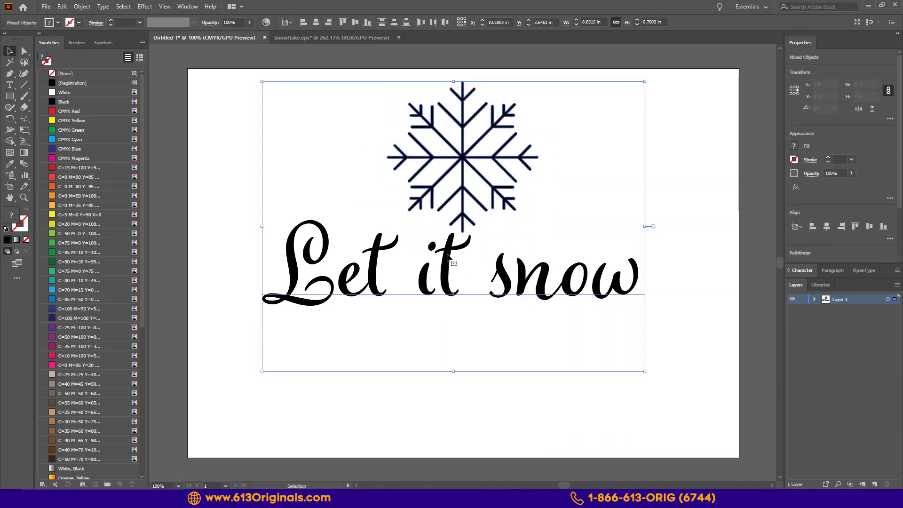
pyautogui.moveTo(448, 255); pyautogui.dragTo(448, 317)
pyautogui.click(346, 209)
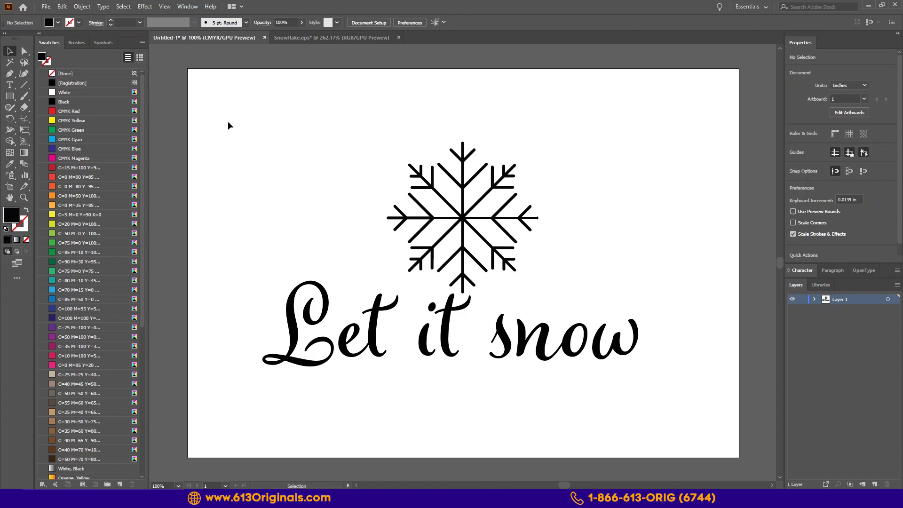
# - Colour the snowflake PANTONE 299 C and the script PANTONE 7543 C from Pantone swatches
pyautogui.click(143, 44)
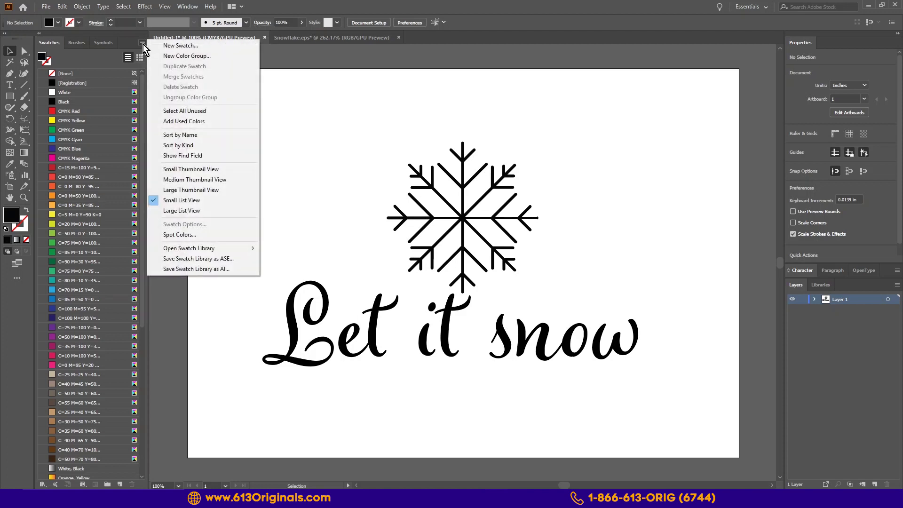
pyautogui.moveTo(236, 248)
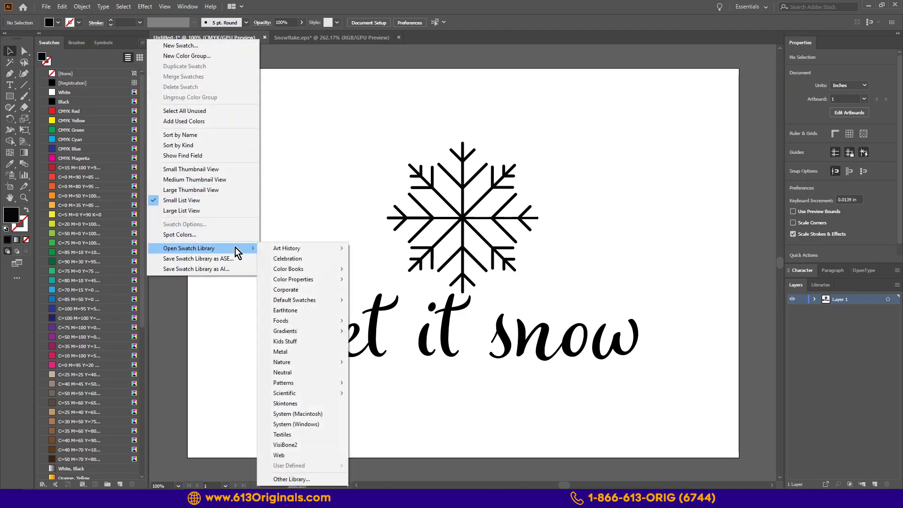
pyautogui.moveTo(308, 267)
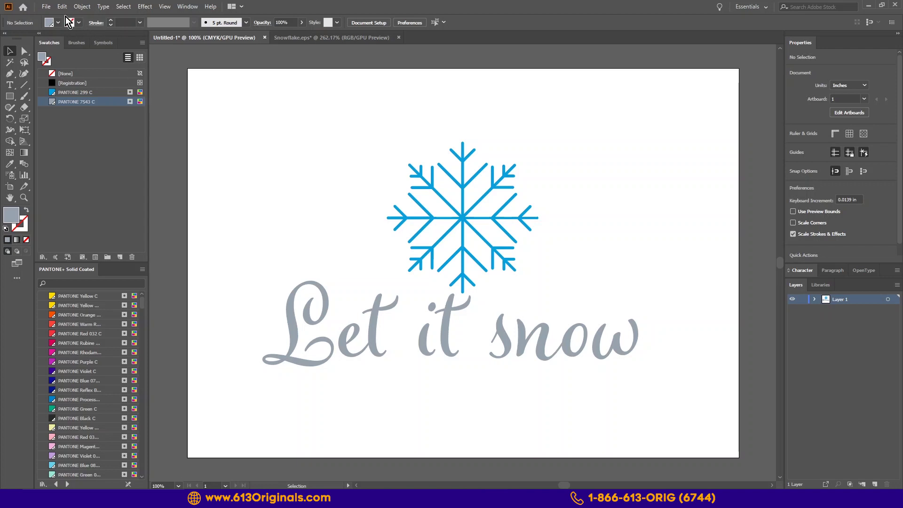
pyautogui.click(46, 7)
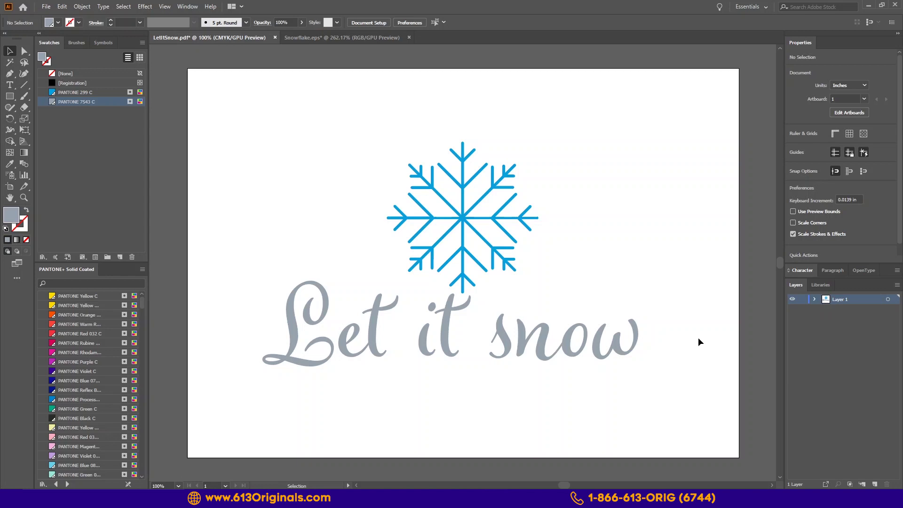
# - Select the 'Let it snow' text and convert it to outlines
pyautogui.rightClick(561, 334)
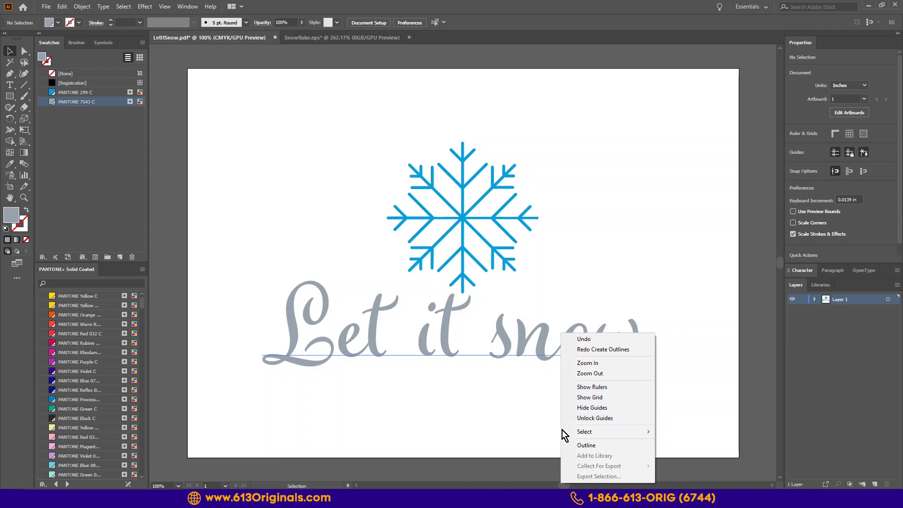
pyautogui.click(255, 145)
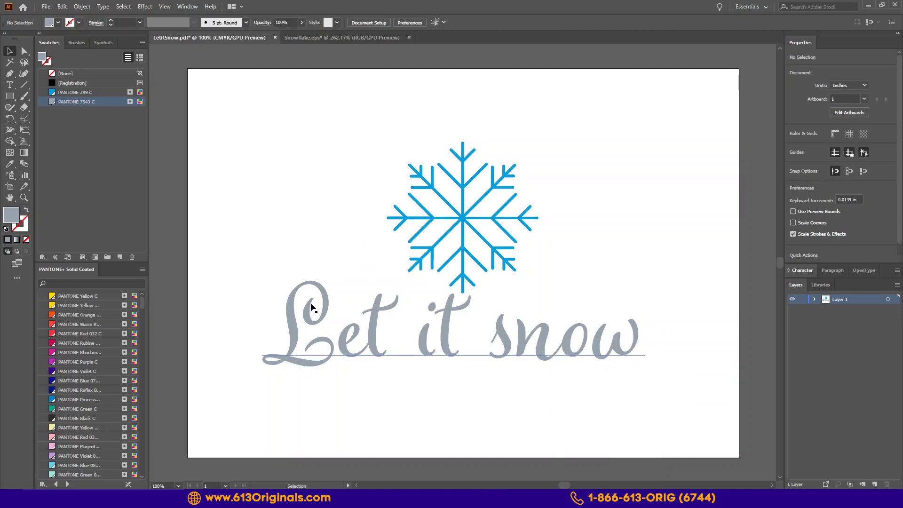
pyautogui.click(311, 301)
pyautogui.click(103, 7)
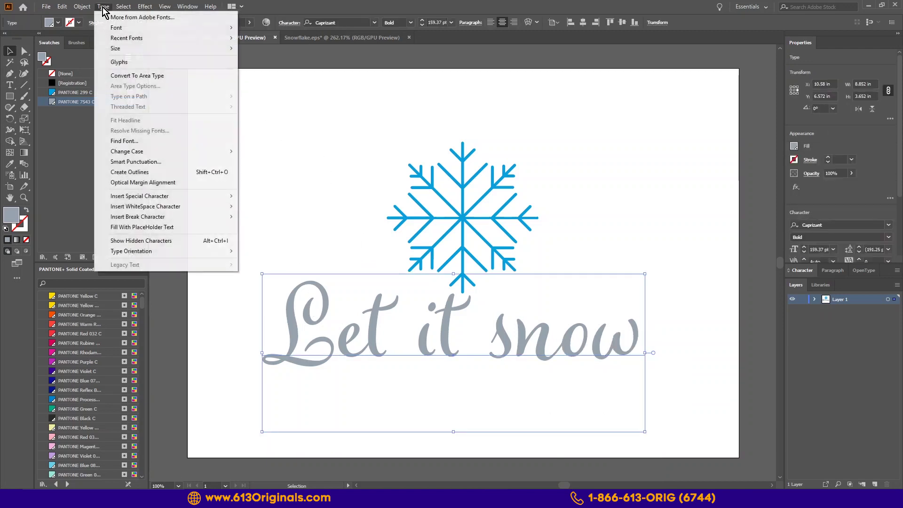
pyautogui.click(229, 177)
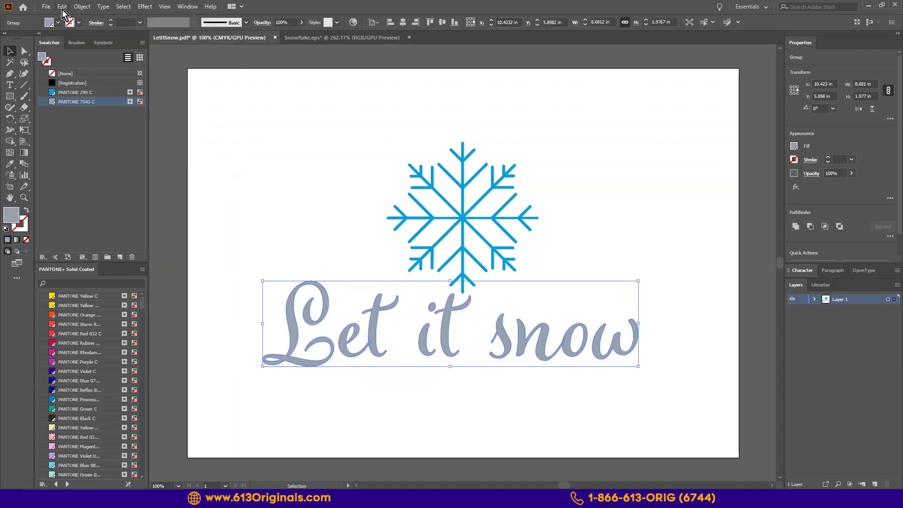
# - Save the outlined design again and switch to the JennysSalon_Back document
pyautogui.click(46, 6)
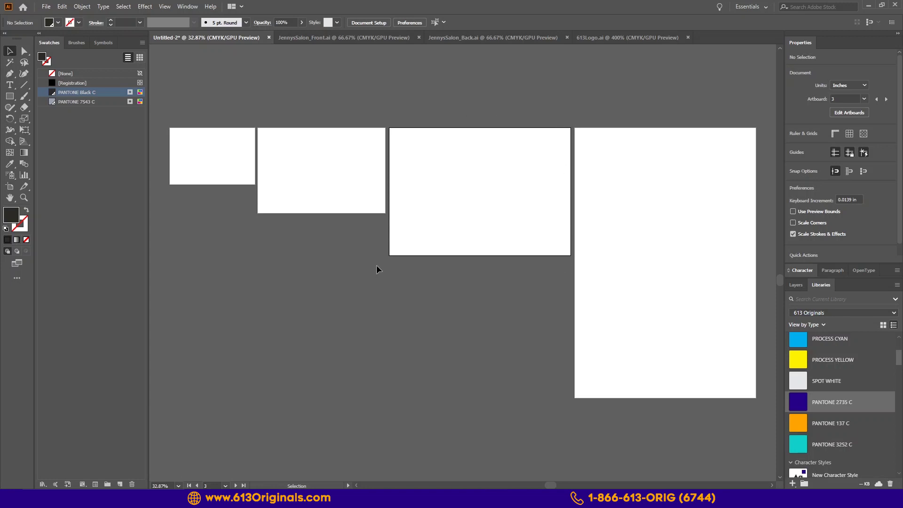
pyautogui.click(475, 39)
# - Copy the Jenny's Salon text group into the gang sheet and place it near the bottom
pyautogui.press('a')
pyautogui.press('v')
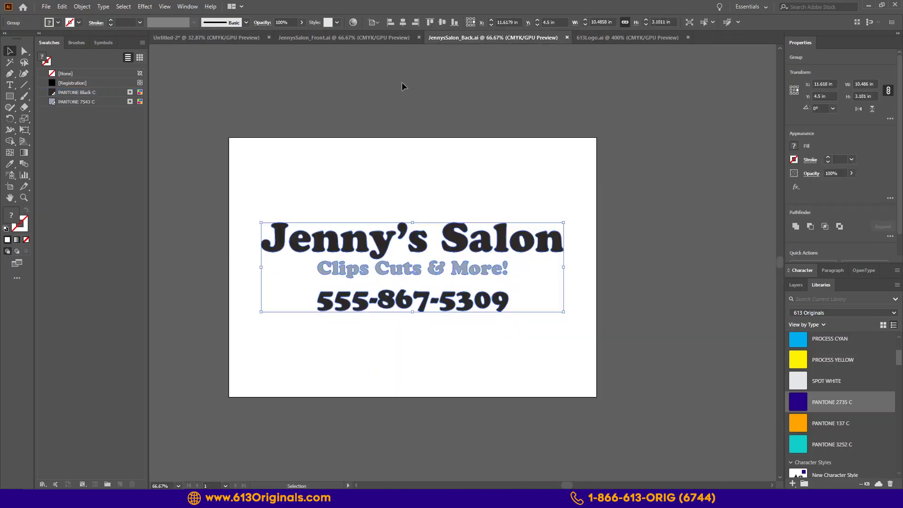
pyautogui.click(241, 42)
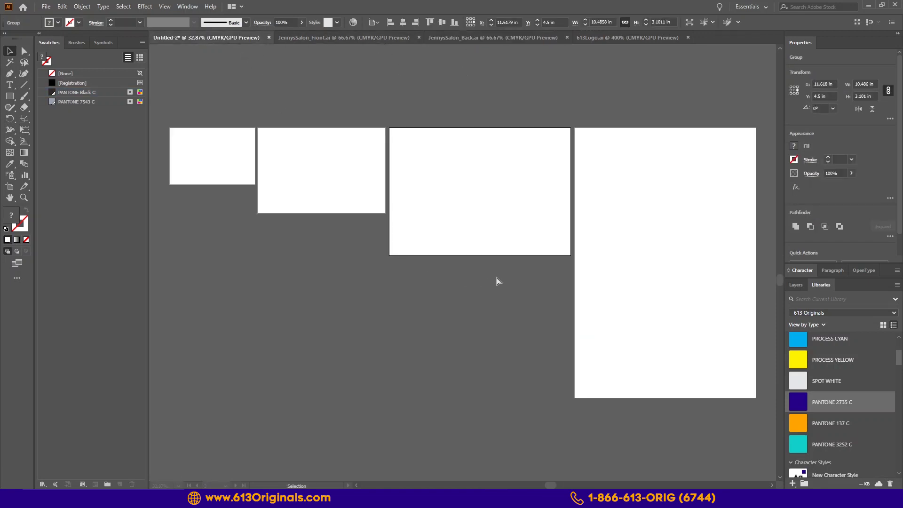
pyautogui.hotkey('ctrl', 'v')
pyautogui.keyDown('alt'); pyautogui.scroll(2, 506, 210); pyautogui.keyUp('alt')
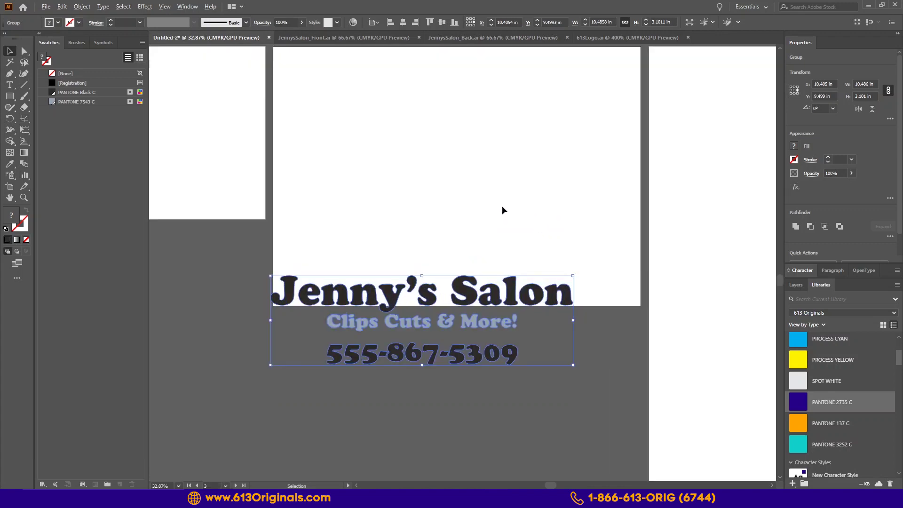
pyautogui.scroll(2, 468, 191)
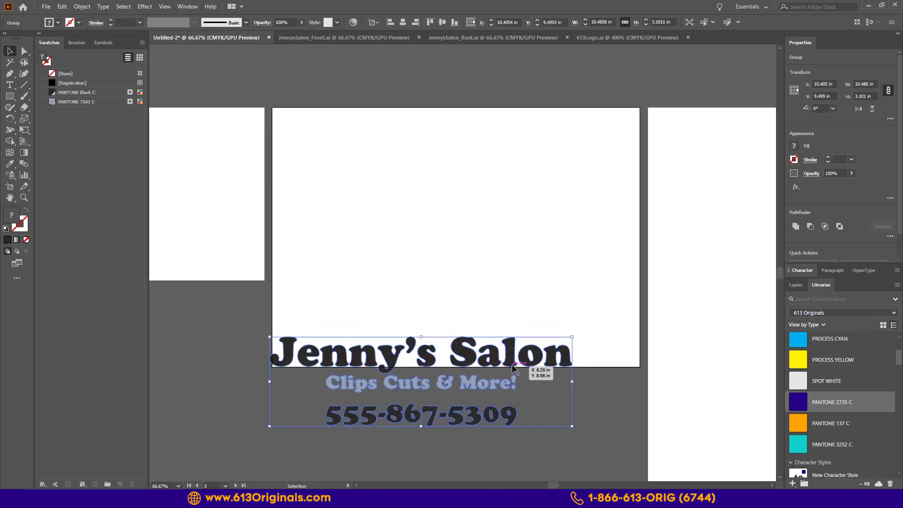
pyautogui.moveTo(513, 368); pyautogui.dragTo(578, 298)
# - Bring the comb-and-scissors icon from JennysSalon_Front into the gang sheet's top-left
pyautogui.click(379, 40)
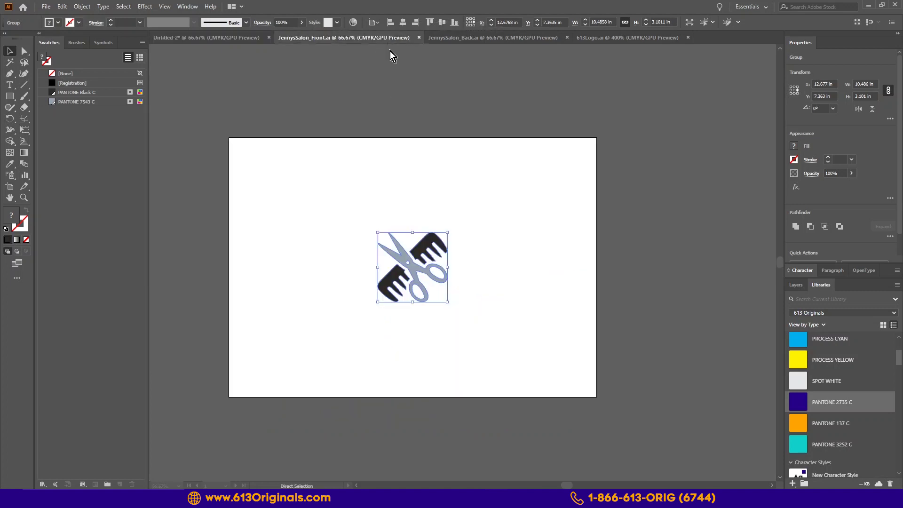
pyautogui.click(211, 38)
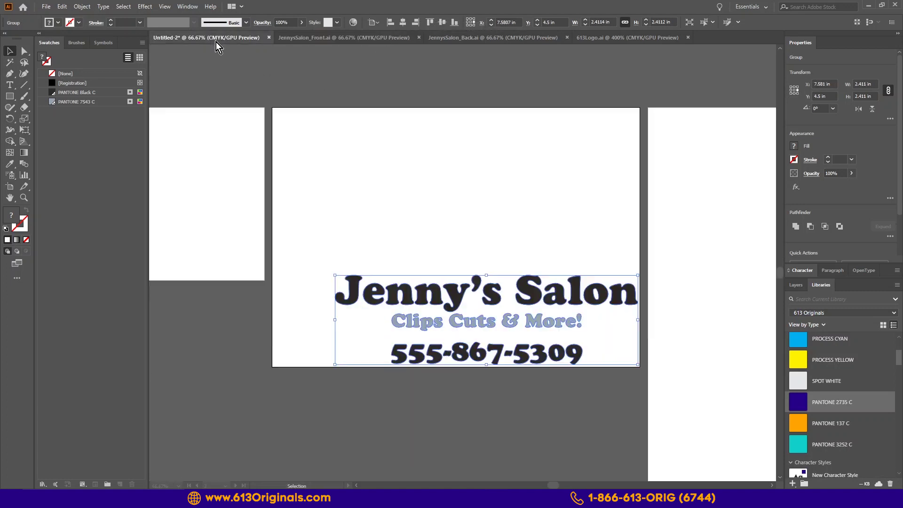
pyautogui.hotkey('ctrl', 'v')
pyautogui.moveTo(447, 242); pyautogui.dragTo(292, 123)
# - Duplicate the salon text above the original and set two comb-and-scissors icons along the top
pyautogui.click(494, 301)
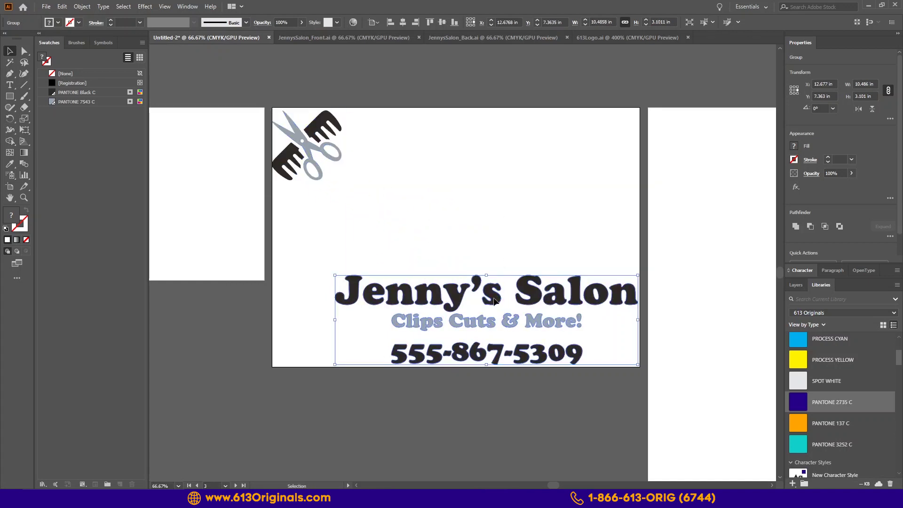
pyautogui.moveTo(494, 301); pyautogui.dragTo(484, 207)
pyautogui.click(449, 138)
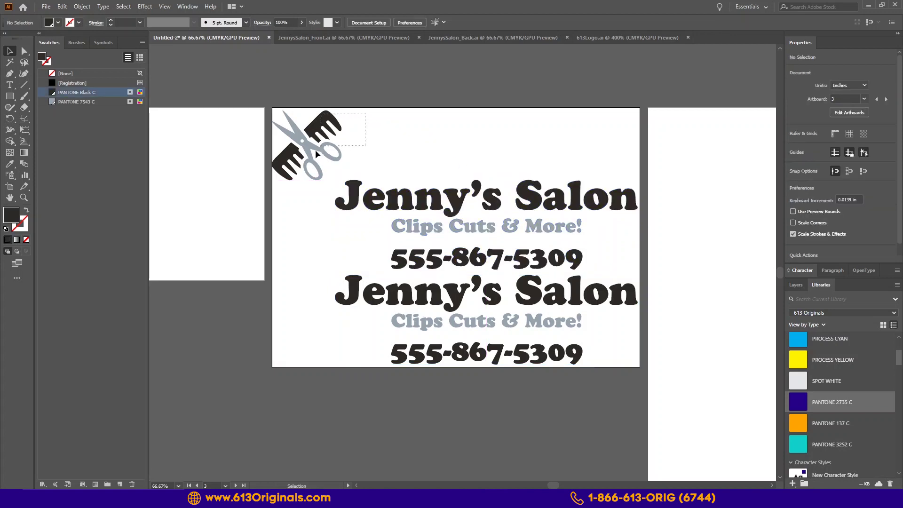
pyautogui.moveTo(316, 154); pyautogui.dragTo(596, 149)
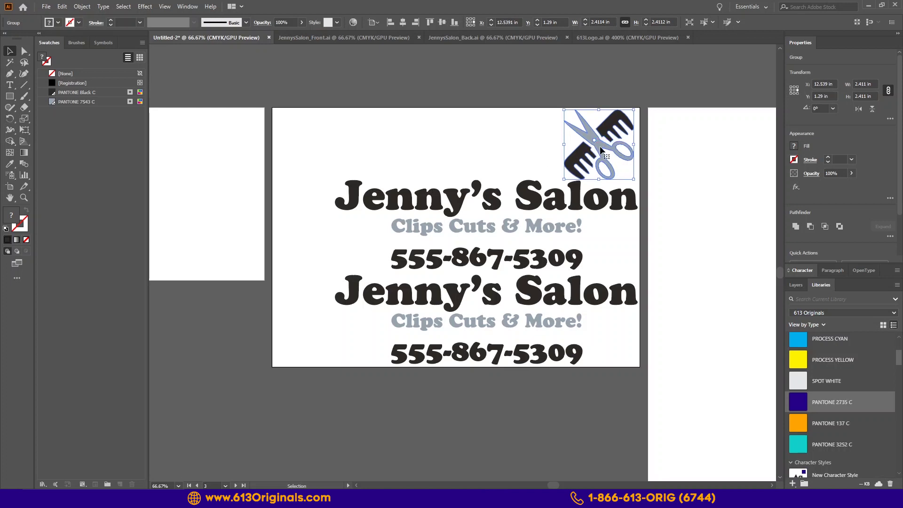
pyautogui.moveTo(594, 148); pyautogui.dragTo(501, 149)
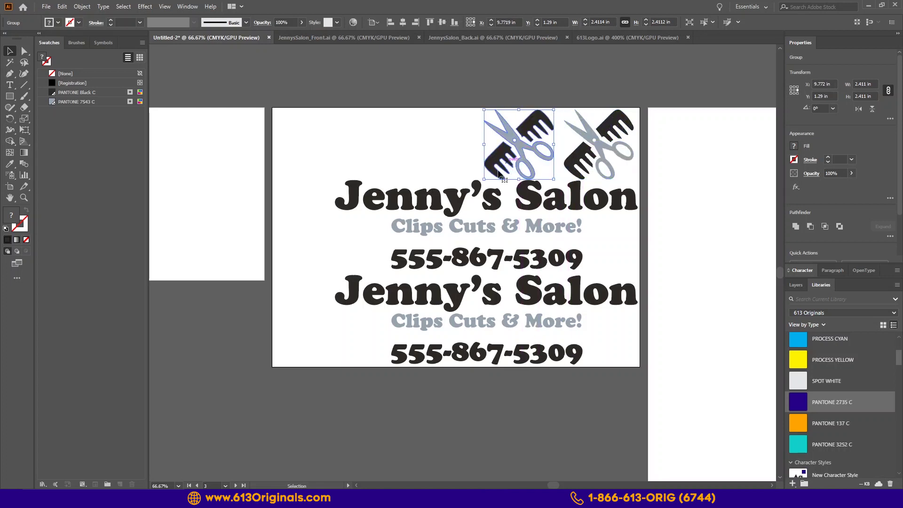
pyautogui.click(621, 40)
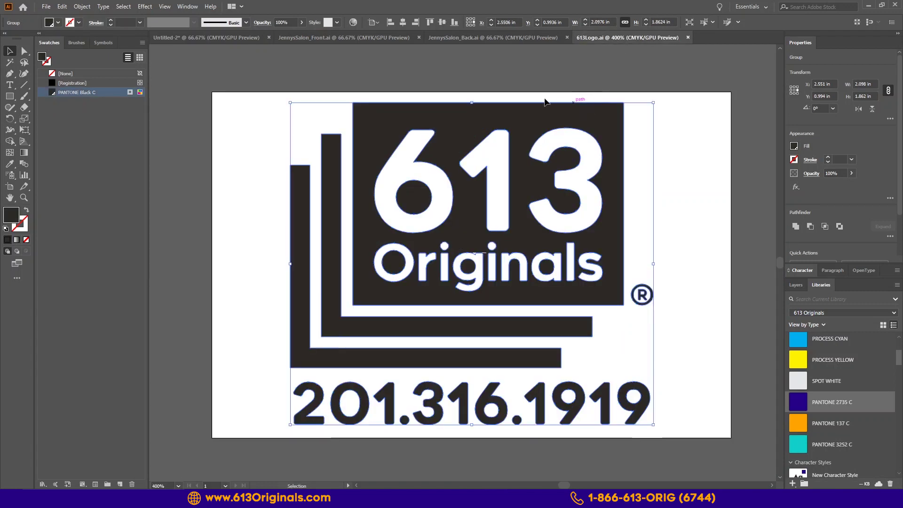
# - Paste the 613 Originals logo at the top-left and repeat copies down the left edge
pyautogui.click(224, 37)
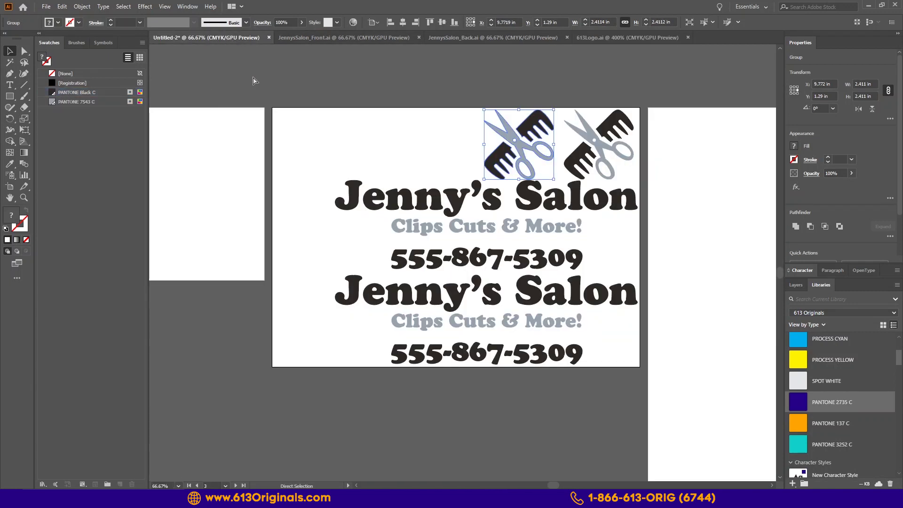
pyautogui.hotkey('ctrl', 'v')
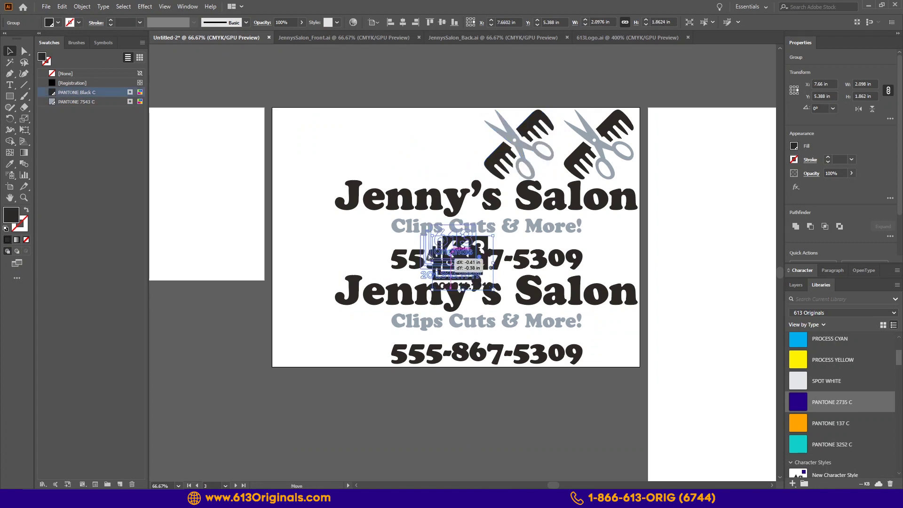
pyautogui.moveTo(444, 264); pyautogui.dragTo(313, 196)
pyautogui.hotkey('ctrl', 'd')
pyautogui.hotkey('ctrl', 'd')
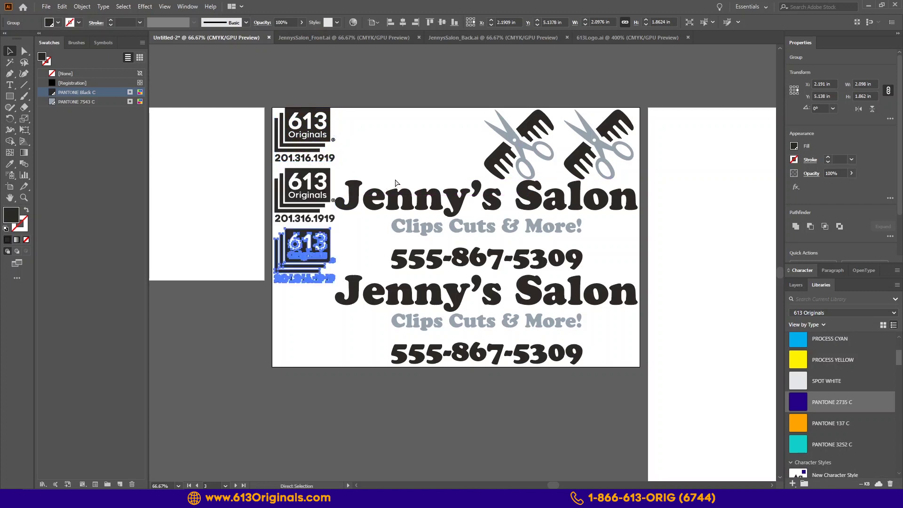